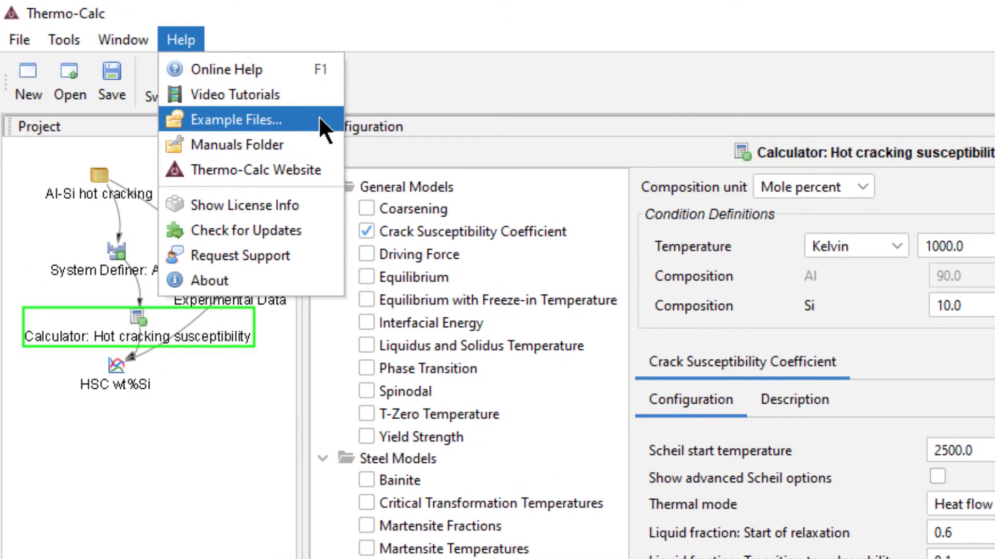
Open the bundled Example Files and browse into Property Models > General
left_click(319, 120)
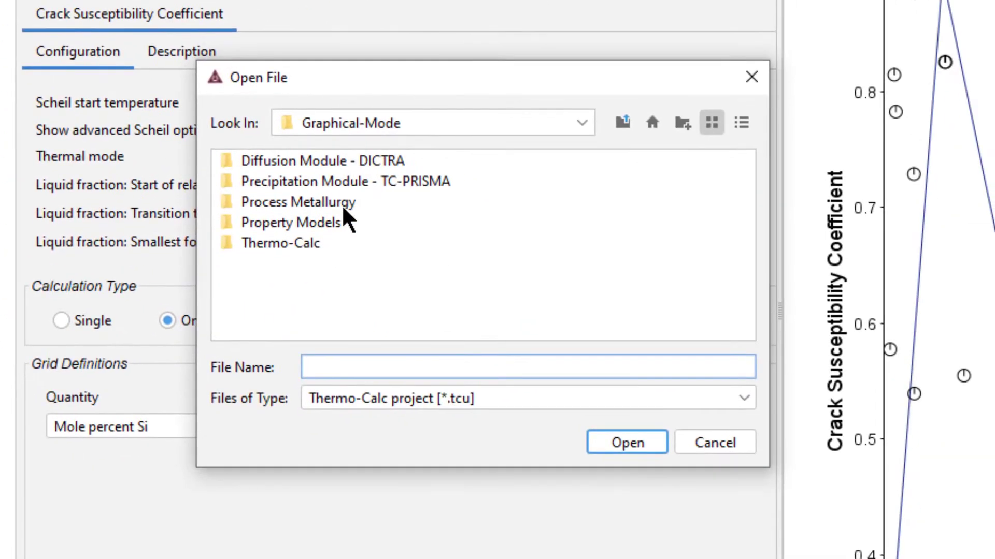
left_click(343, 223)
double_click(342, 223)
double_click(273, 162)
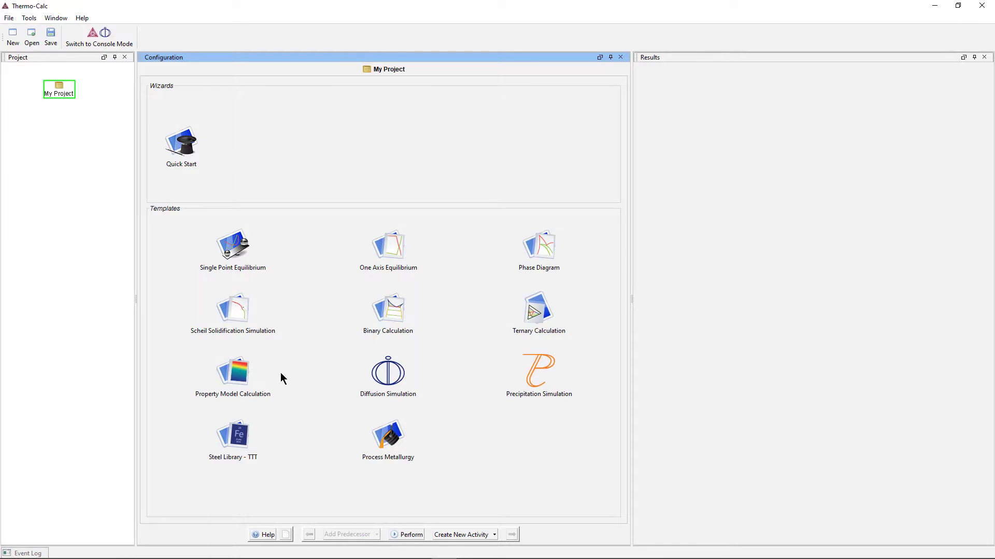
Create a Property Model Calculation using the ALDEMO database with Al and Si as elements
left_click(253, 377)
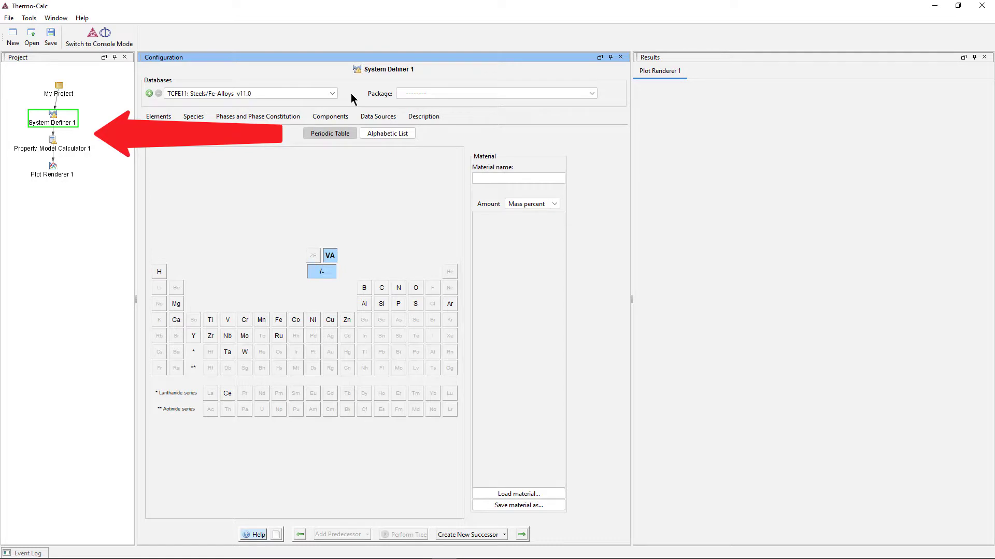
left_click(332, 94)
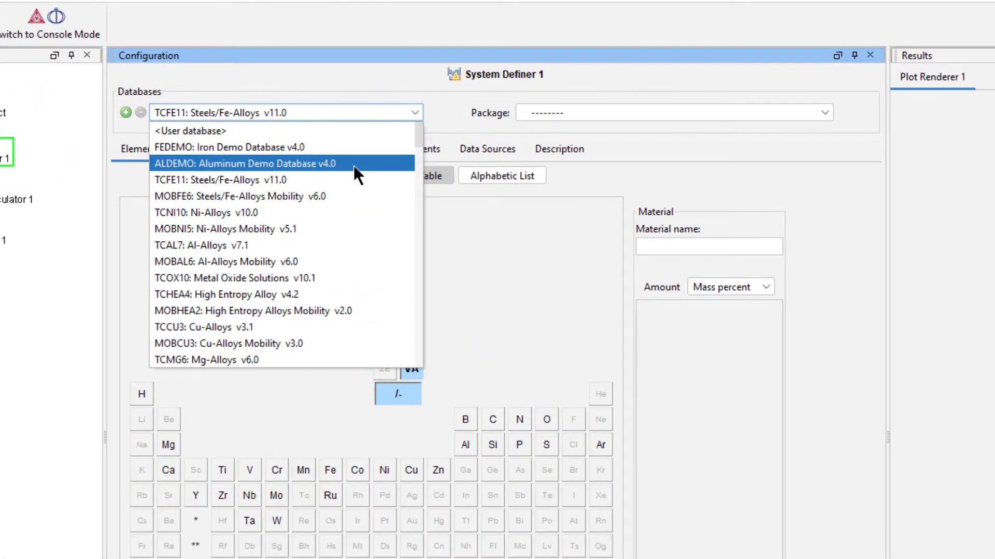
left_click(353, 165)
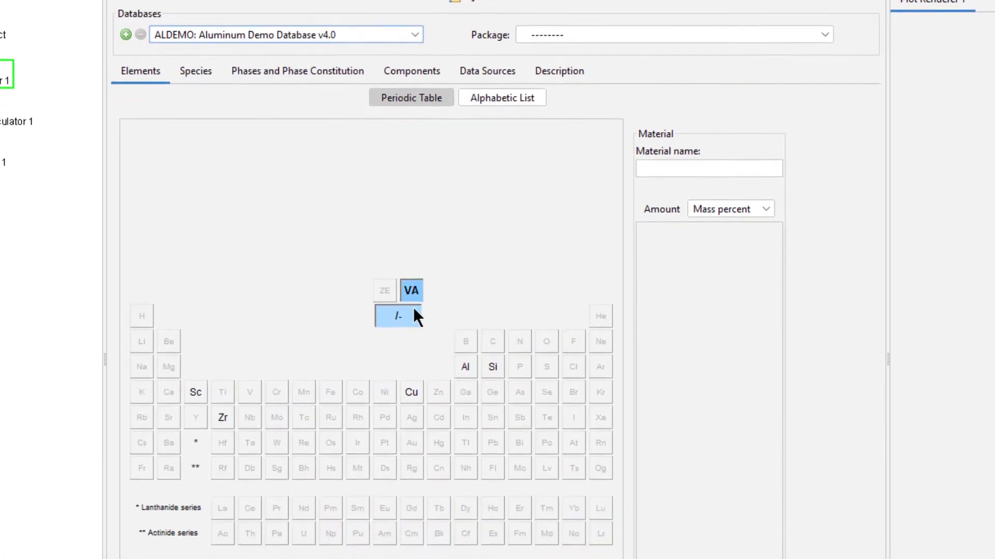
left_click(463, 330)
left_click(493, 330)
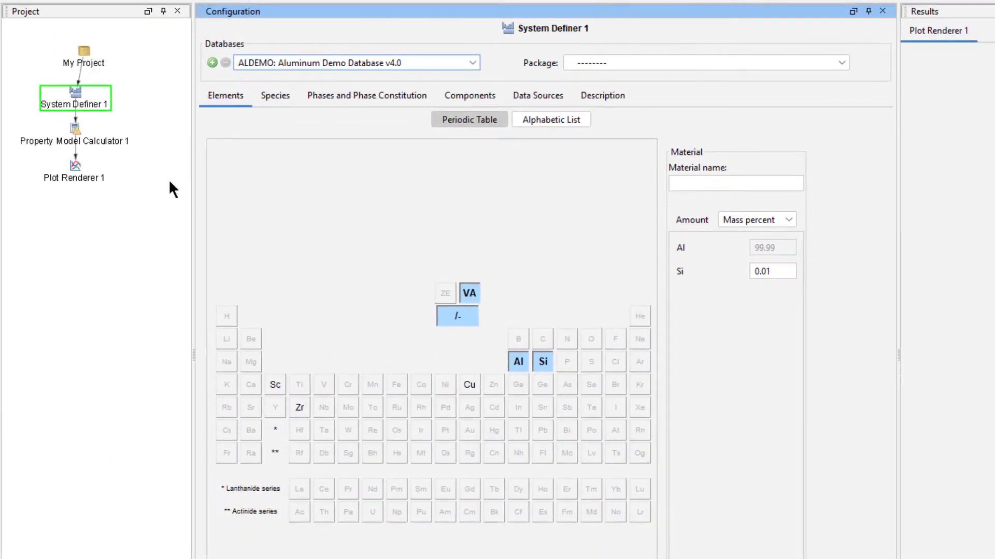
Enable the Crack Susceptibility Coefficient model in Property Model Calculator 1
left_click(73, 129)
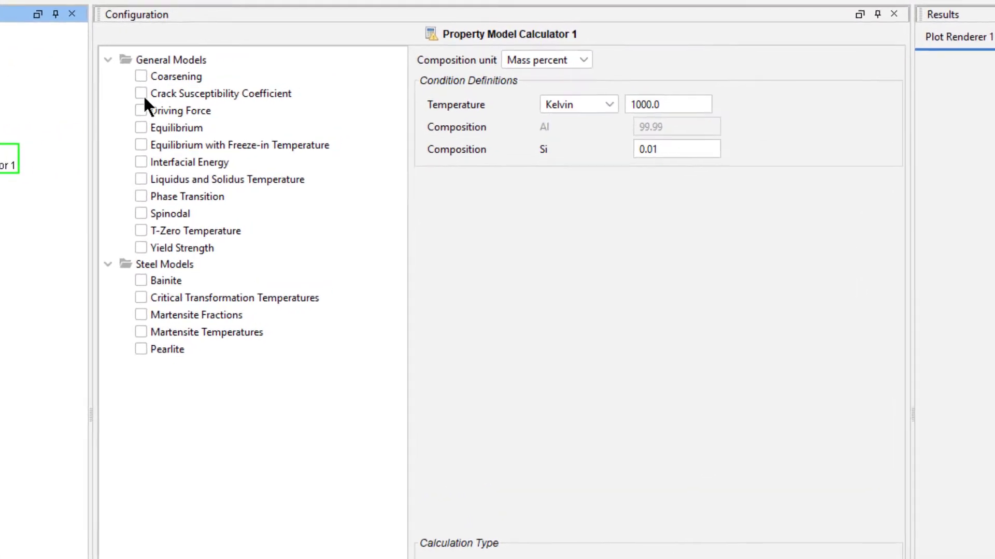
left_click(216, 94)
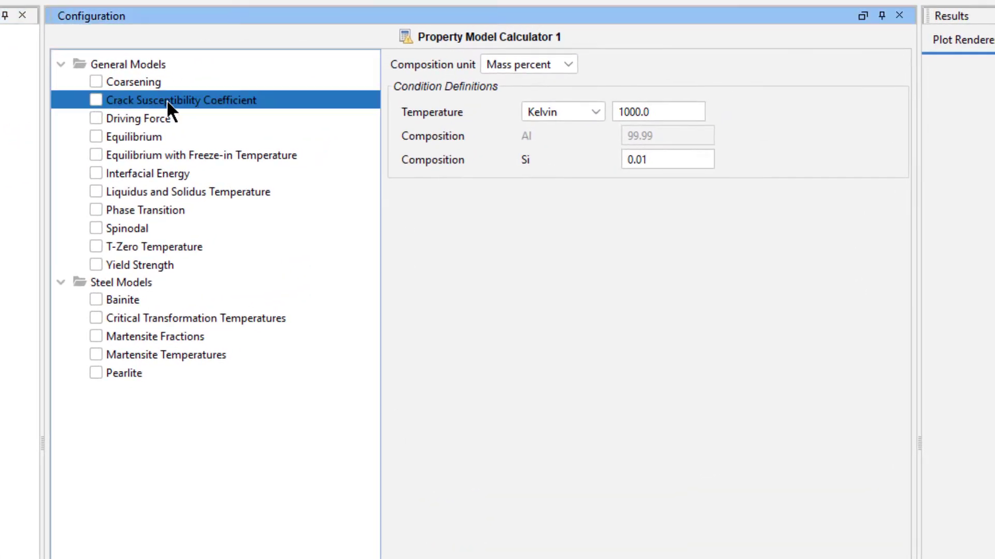
key("space")
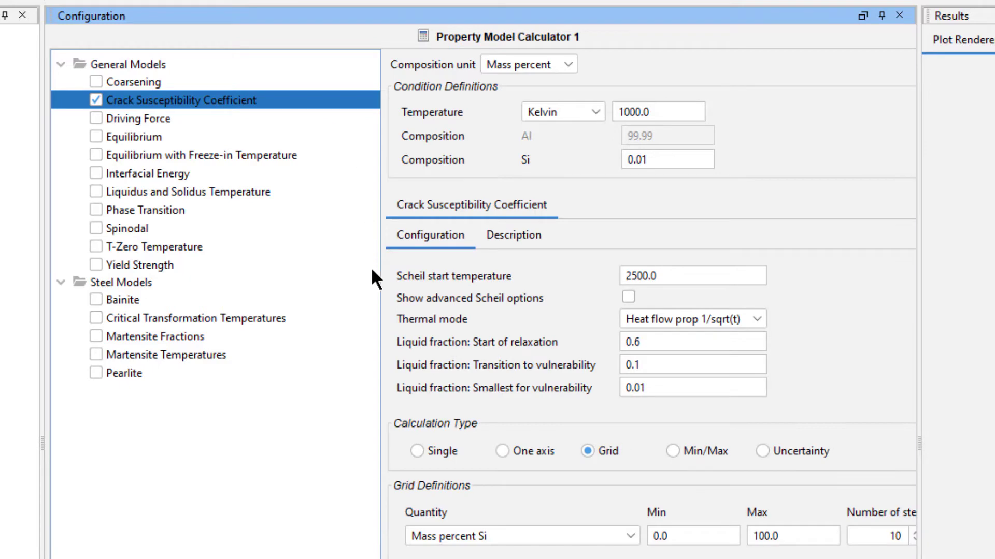
left_click_drag(380, 273, 302, 369)
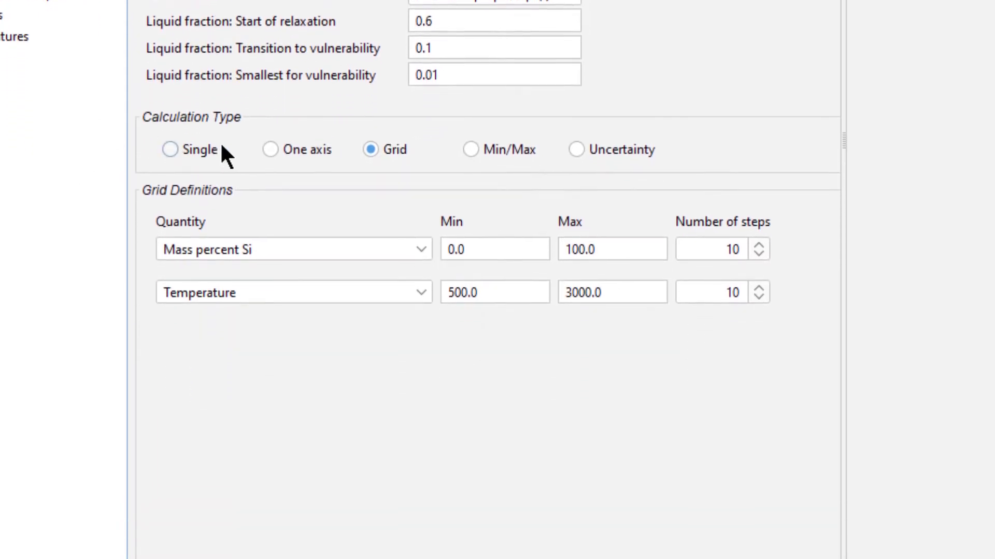
Make it a one-axis calculation sweeping Mass percent Si from 0.01 to 5
left_click(271, 153)
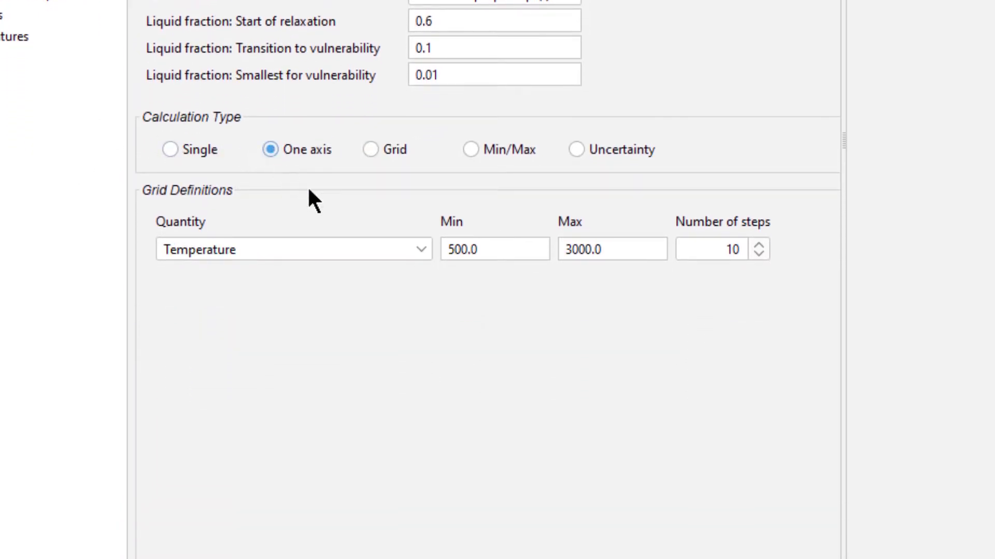
left_click(347, 243)
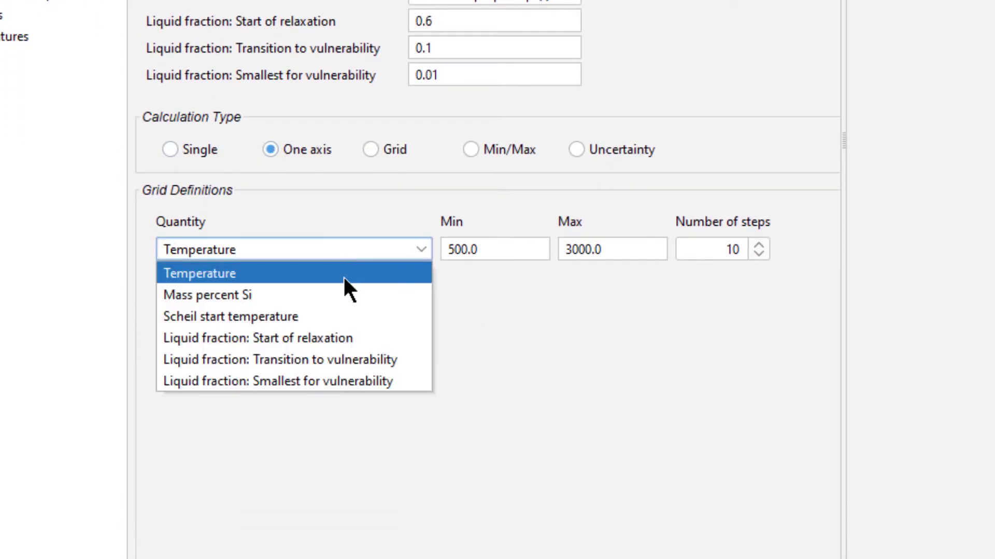
left_click(342, 294)
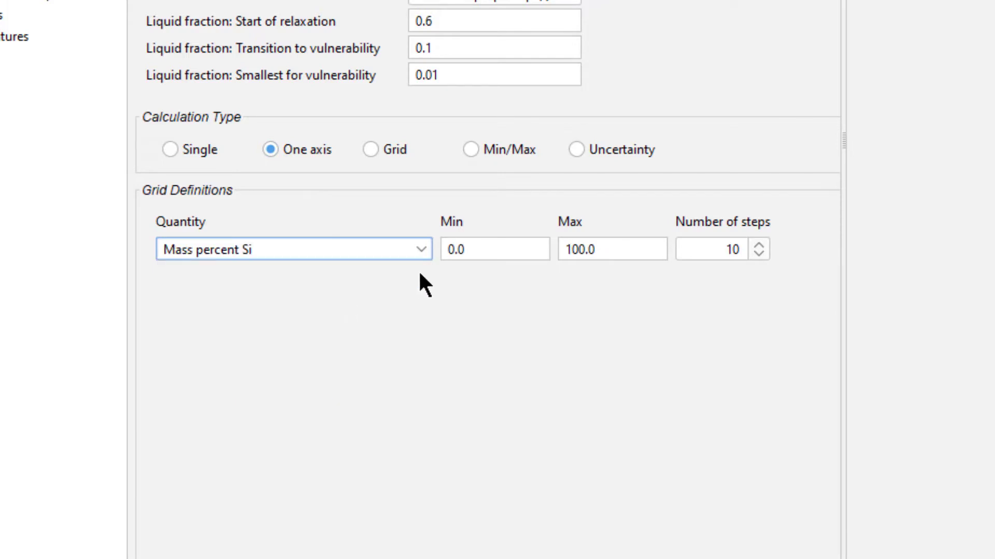
double_click(475, 249)
type("0.01")
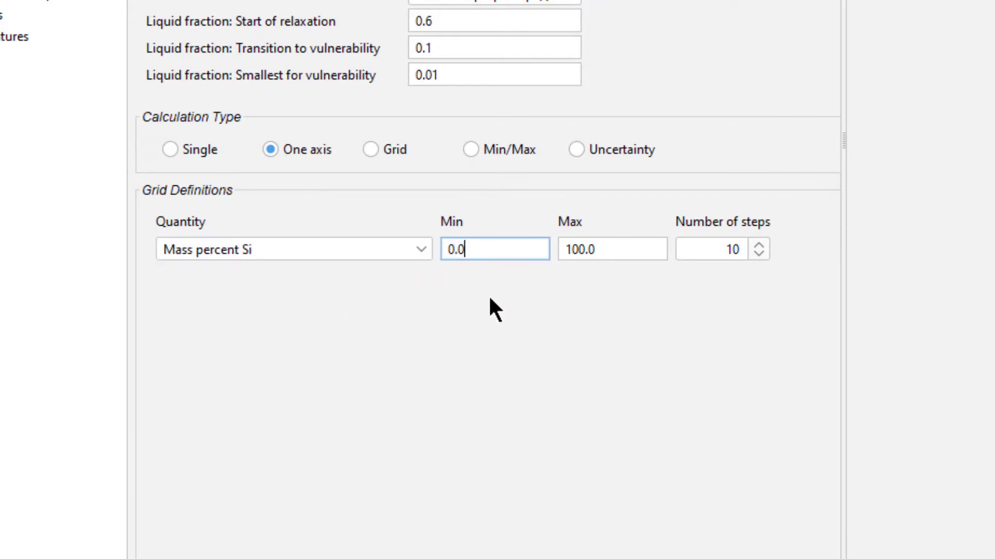
key("Tab")
type("5")
key("Tab")
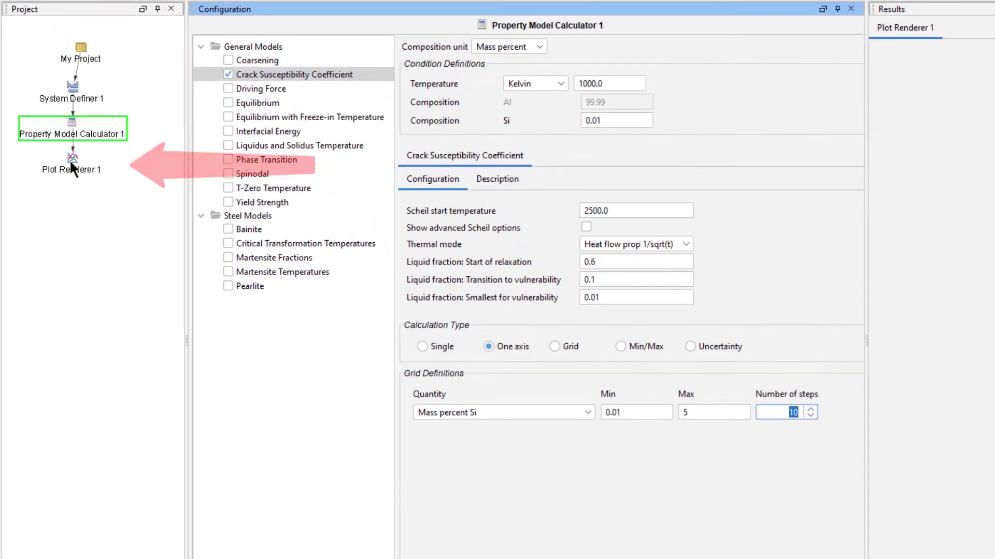
In Plot Renderer 1, turn off automatic scaling and set coefficient axis limits 0.22 to 1
left_click(69, 160)
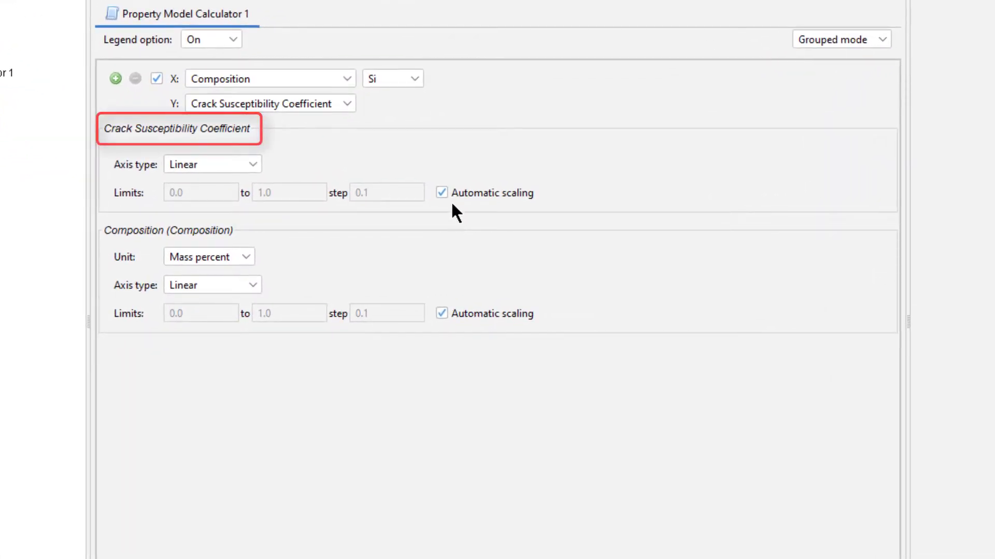
left_click(441, 192)
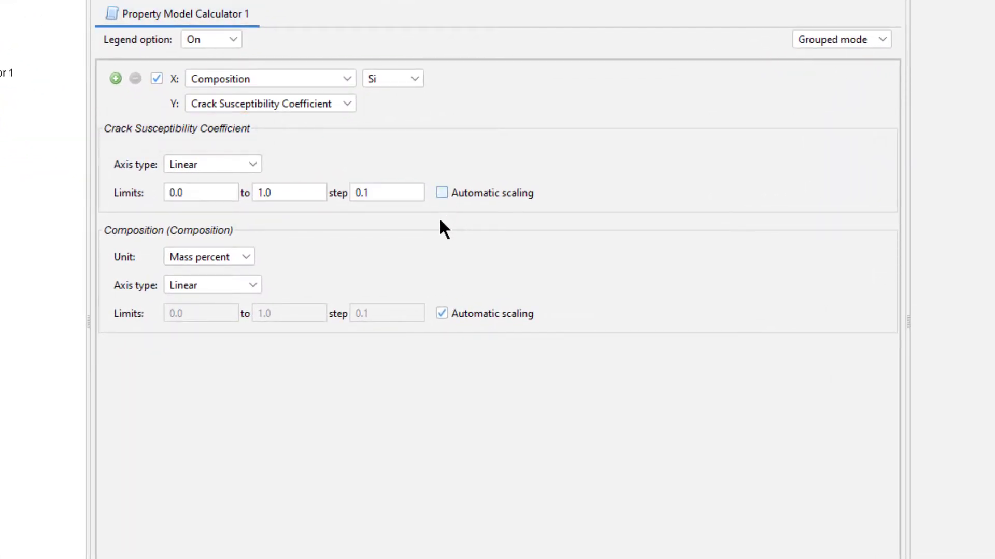
double_click(219, 193)
type("0.22")
key("Tab")
type("1")
key("Tab")
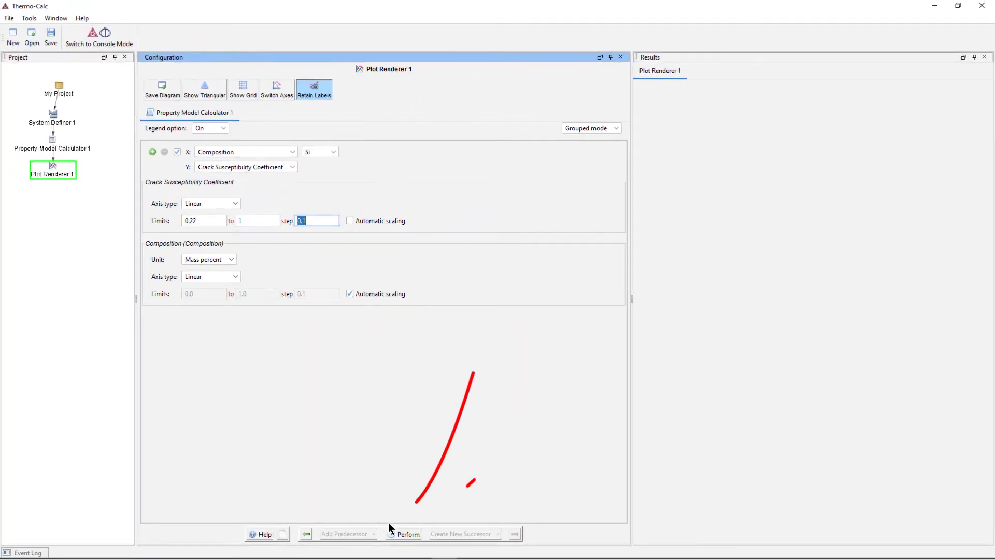
Perform the Plot Renderer to calculate and plot Crack Susceptibility Coefficient versus mass percent Si
left_click(416, 539)
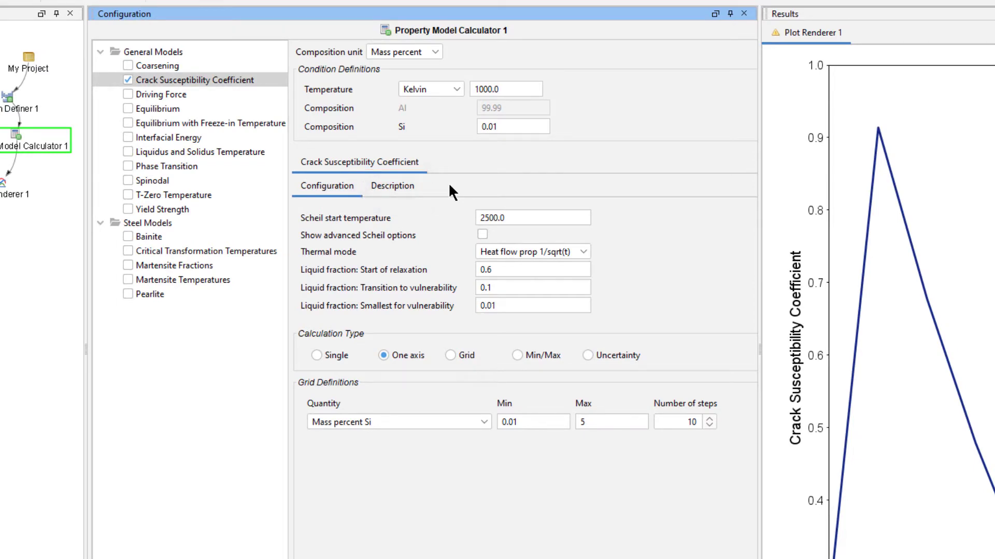
left_click(404, 186)
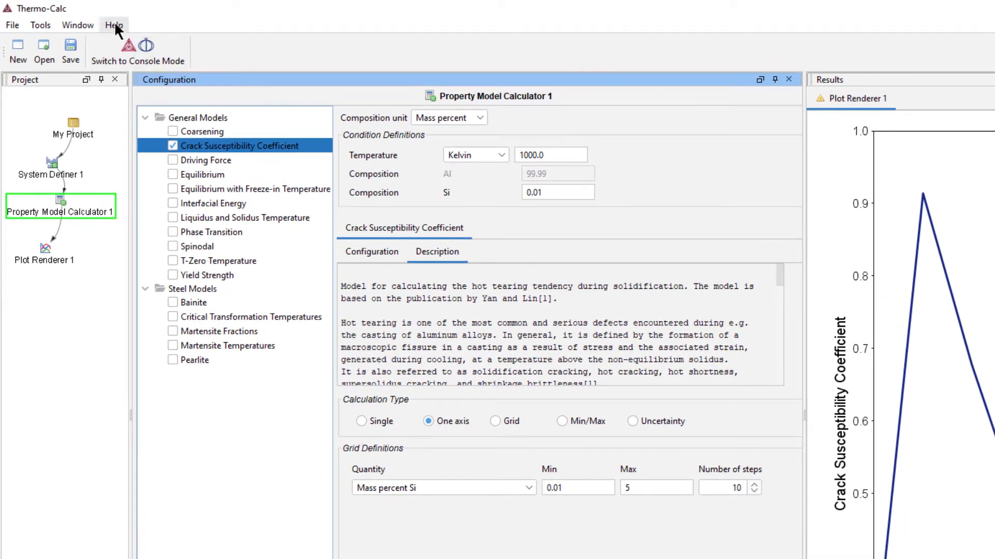
left_click(114, 24)
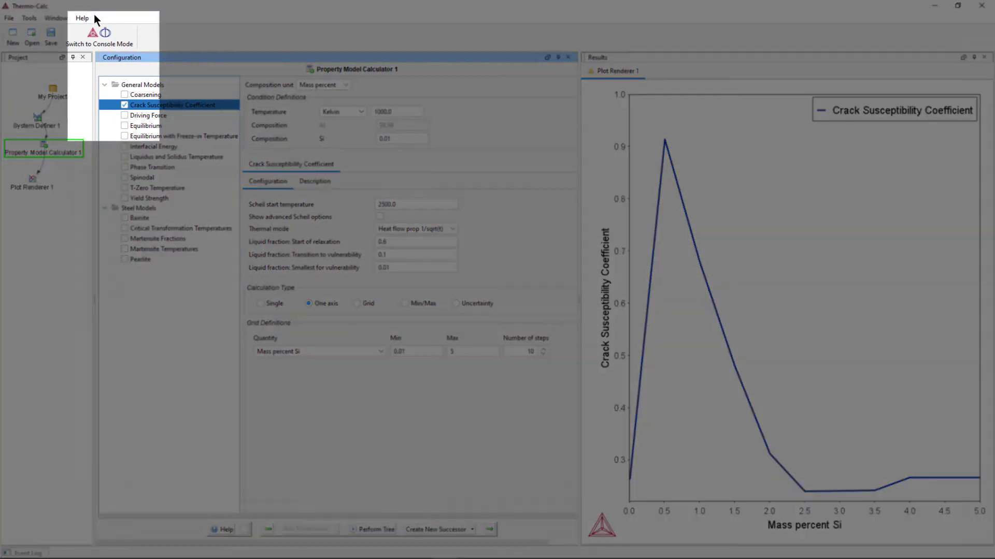
Open the Thermo-Calc Online Help from the Help menu
left_click(84, 18)
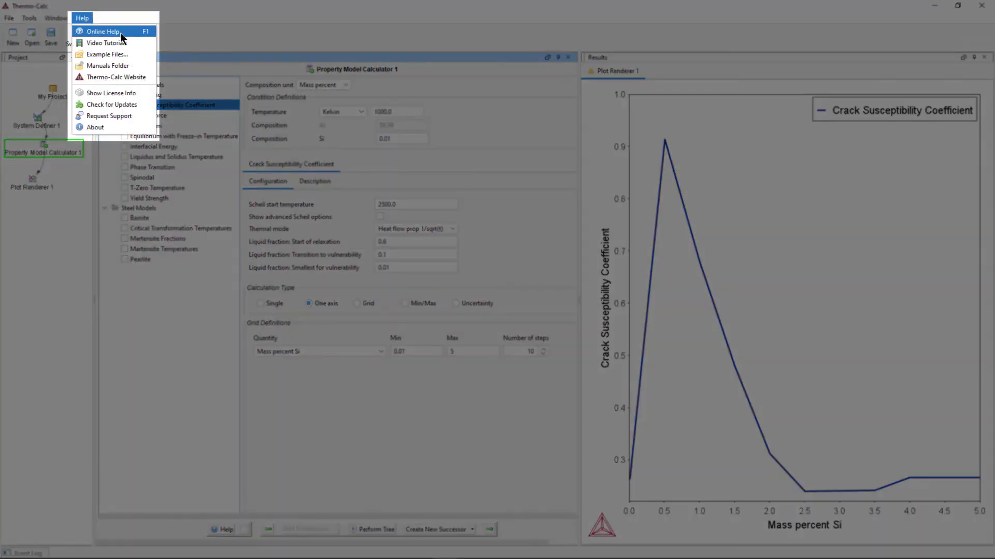
left_click(136, 32)
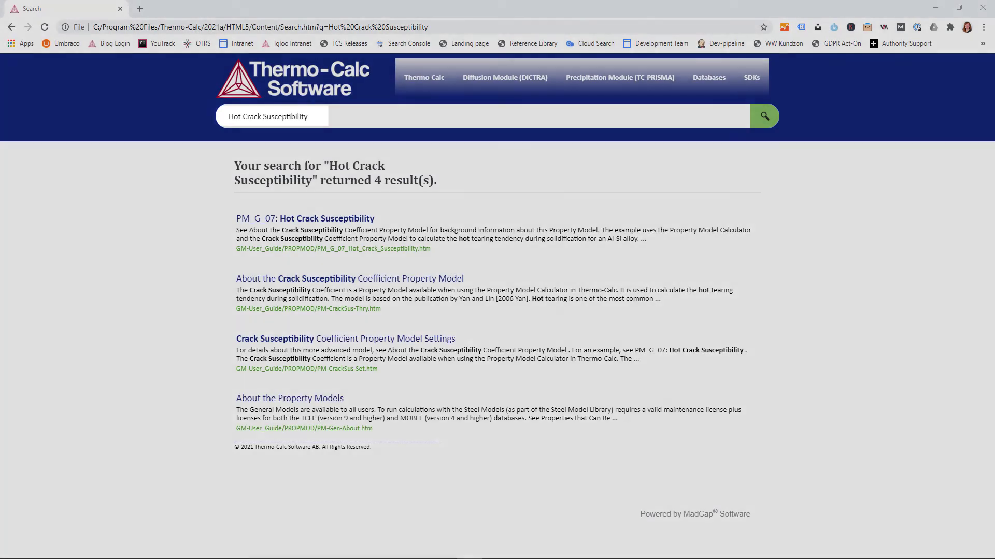